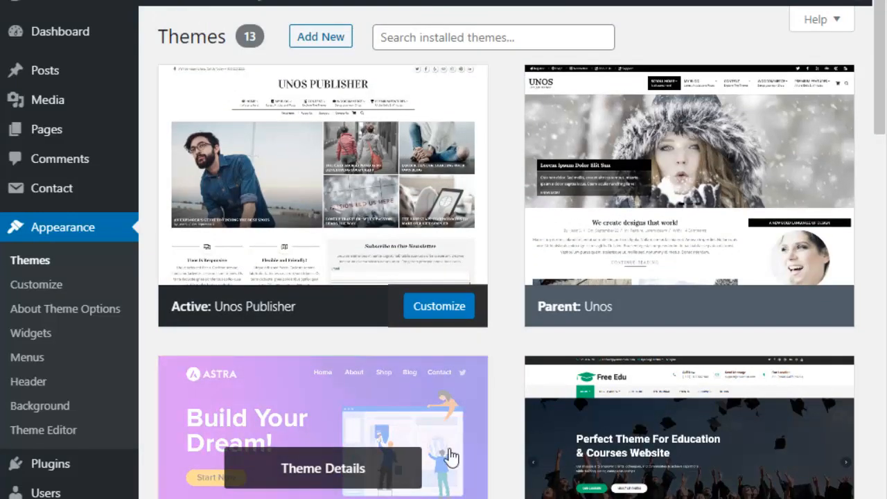
Review the list of installed themes on the WordPress site.
scroll(449, 459, "down", 5)
scroll(451, 457, "down", 4)
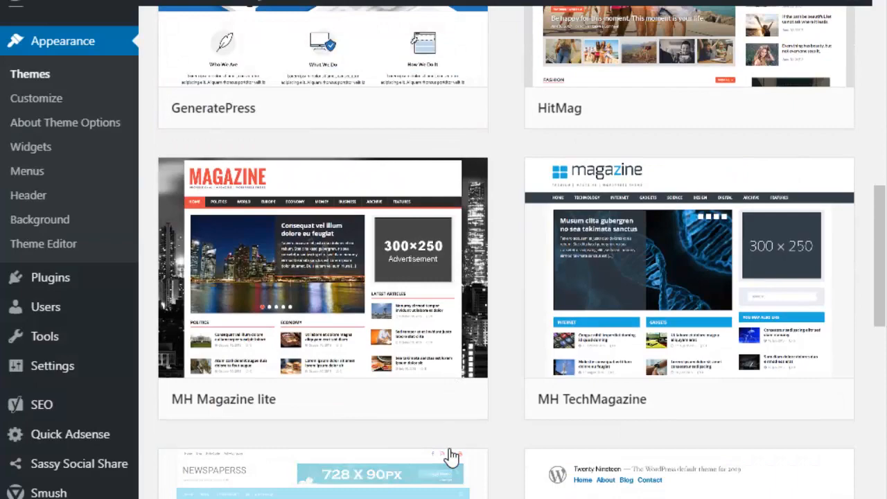
scroll(450, 457, "down", 5)
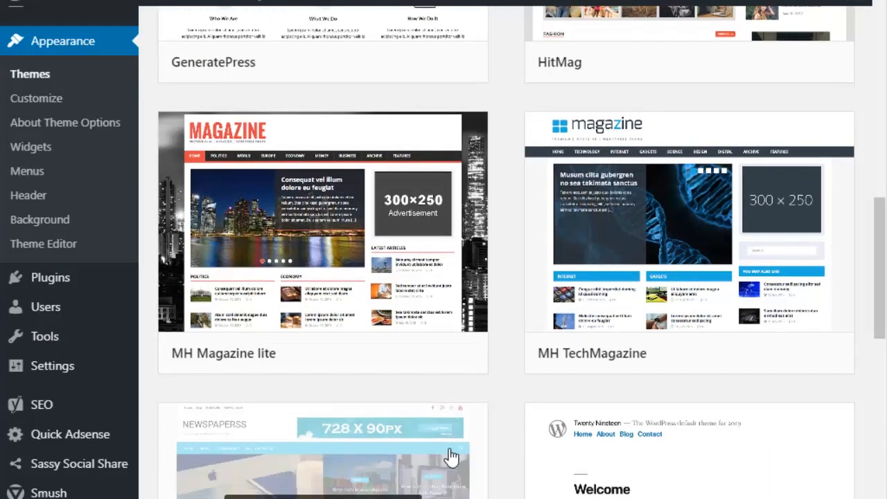
scroll(320, 437, "down", 3)
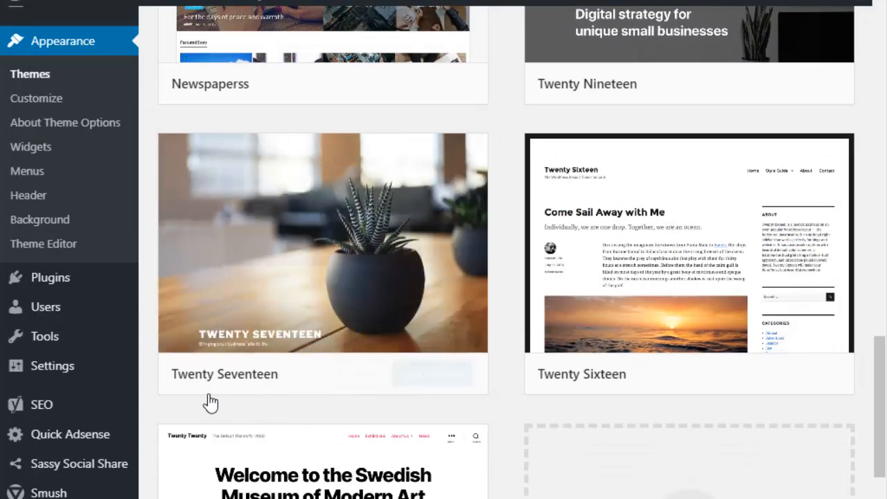
scroll(596, 422, "up", 9)
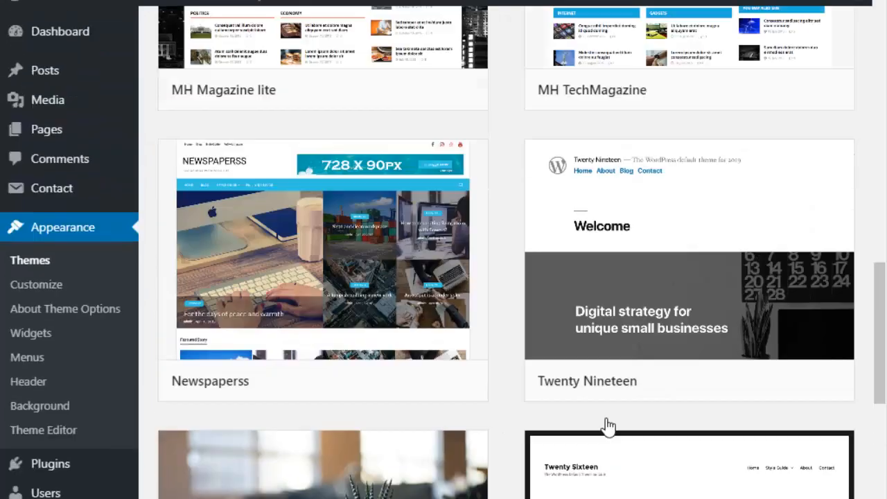
scroll(607, 423, "up", 4)
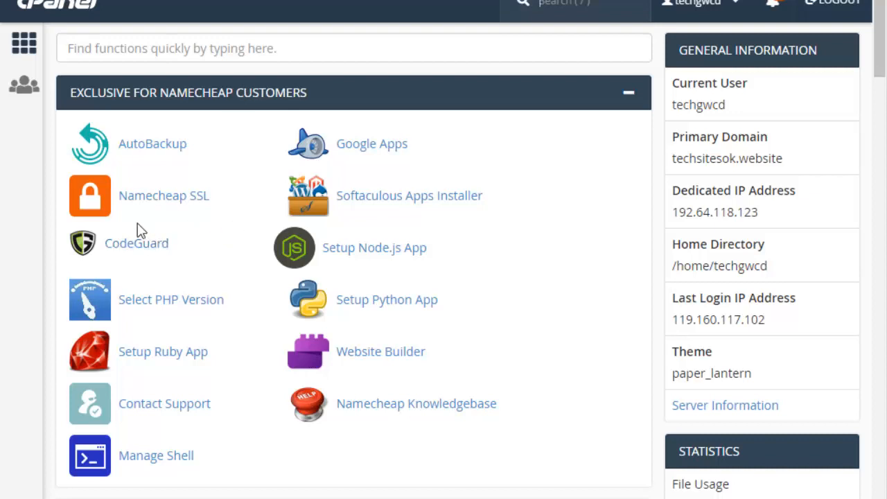
Switch to cPanel and open its File Manager.
scroll(151, 199, "down", 5)
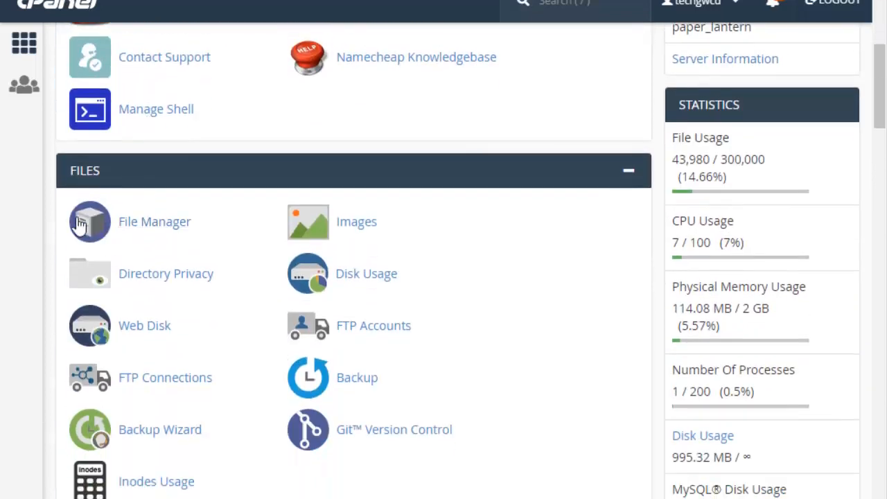
left_click(145, 230)
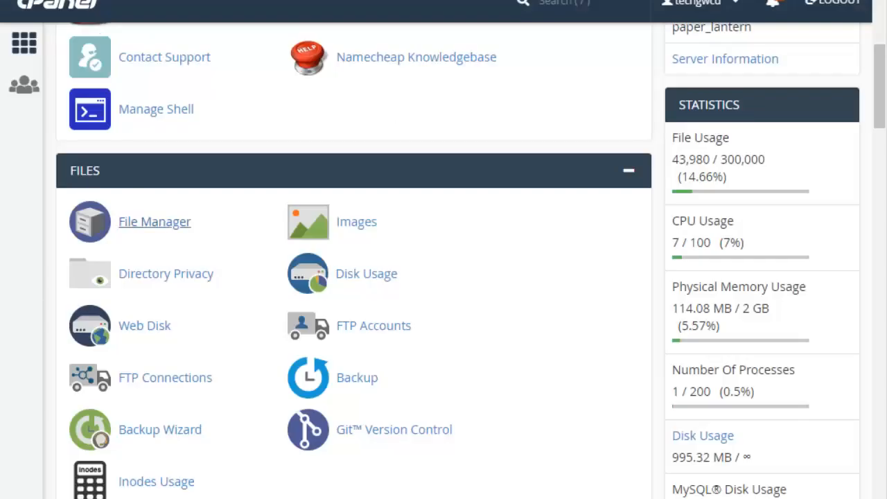
left_click(142, 214)
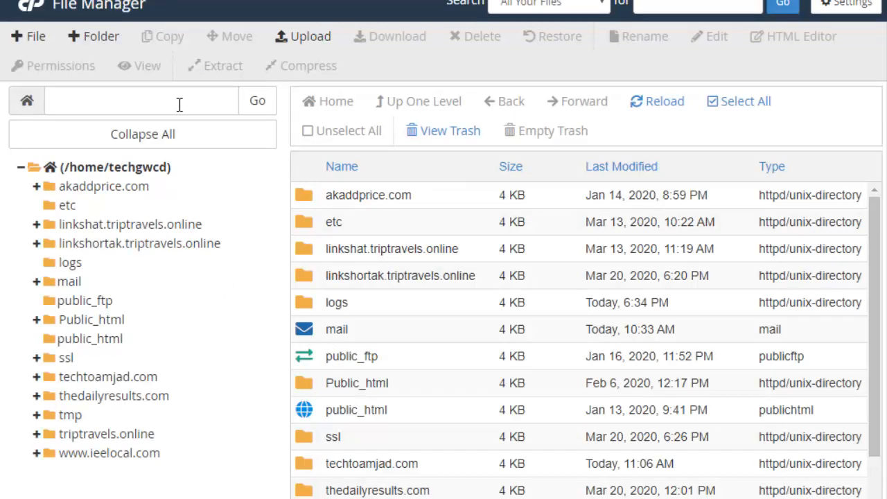
Check the public_ftp and Public_html folders for the site's files, leaving Public_html collapsed in the folder tree.
left_click(86, 302)
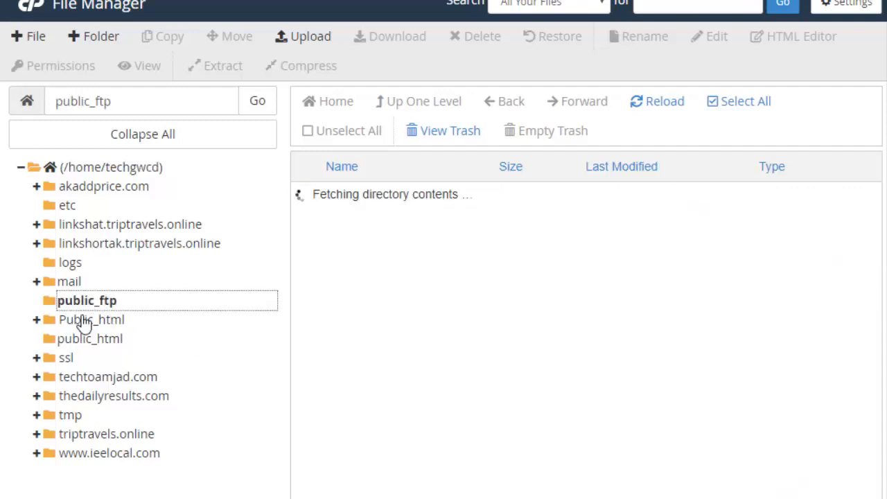
left_click(83, 322)
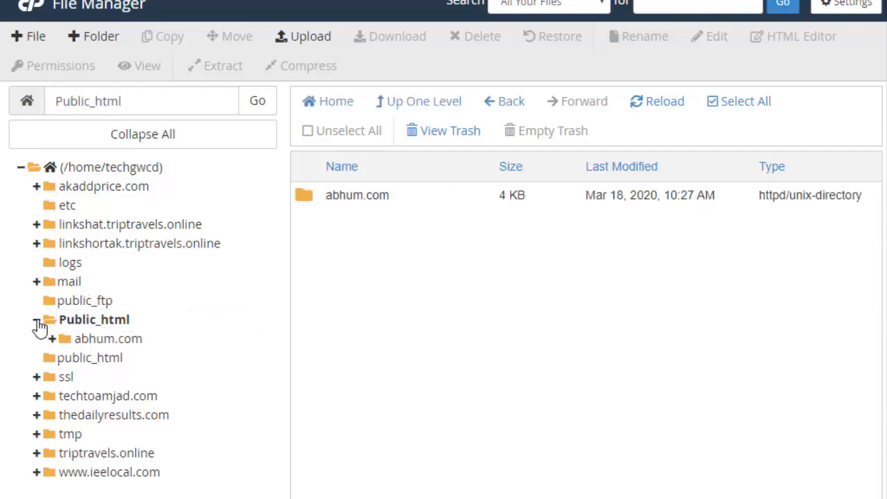
left_click(38, 320)
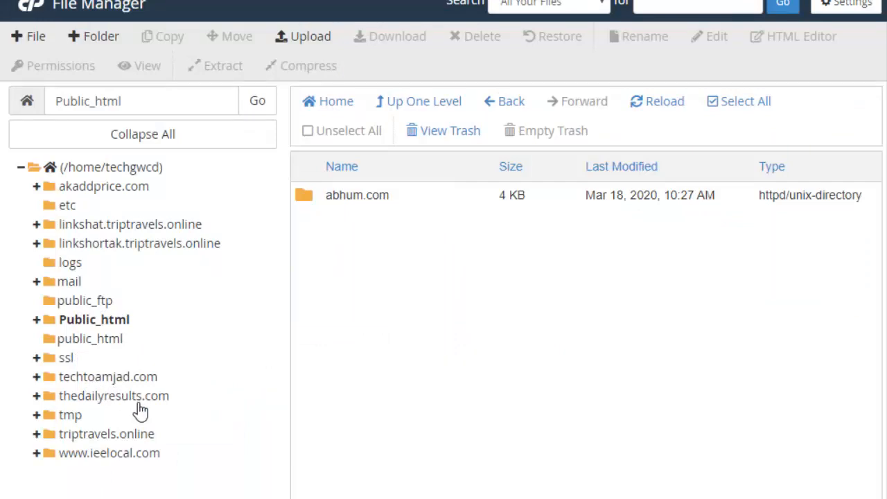
Open the themes folder inside wp-content of the thedailyresults.com directory.
left_click(50, 398)
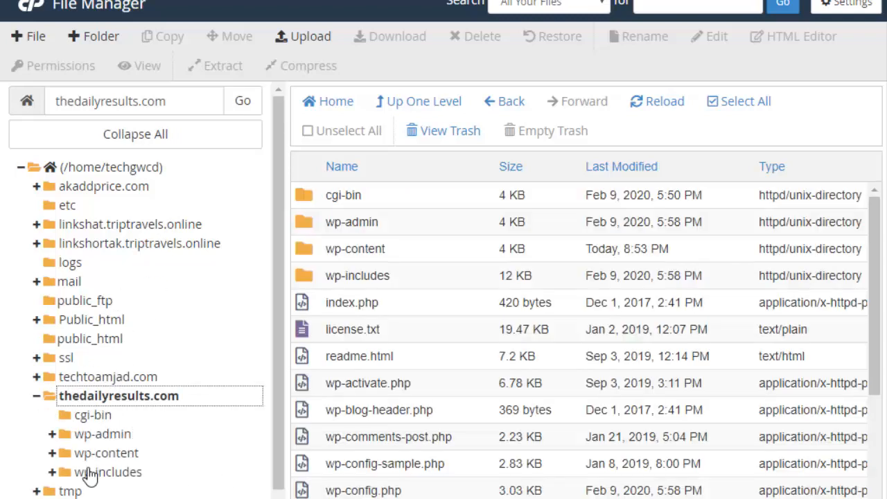
scroll(173, 384, "down", 1)
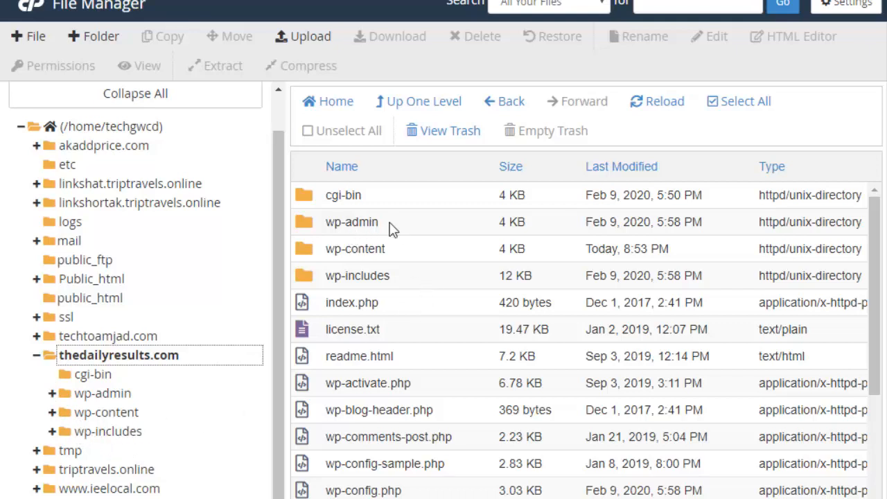
left_click(360, 250)
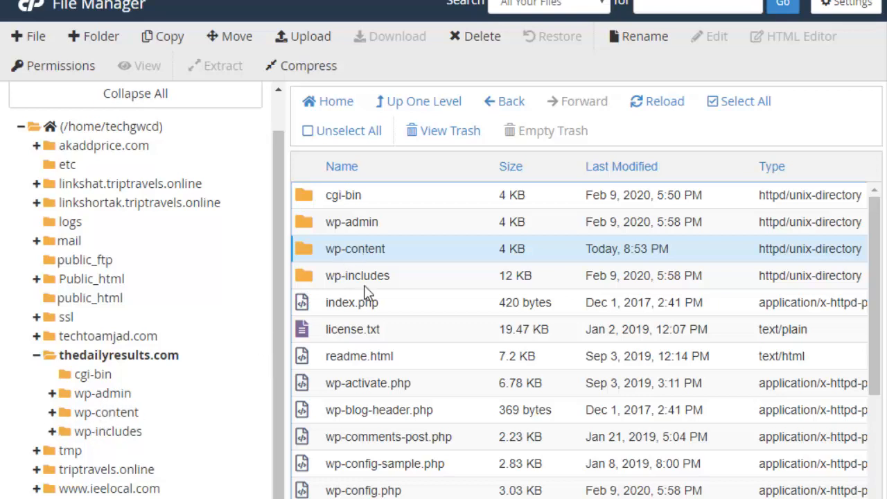
left_click(53, 413)
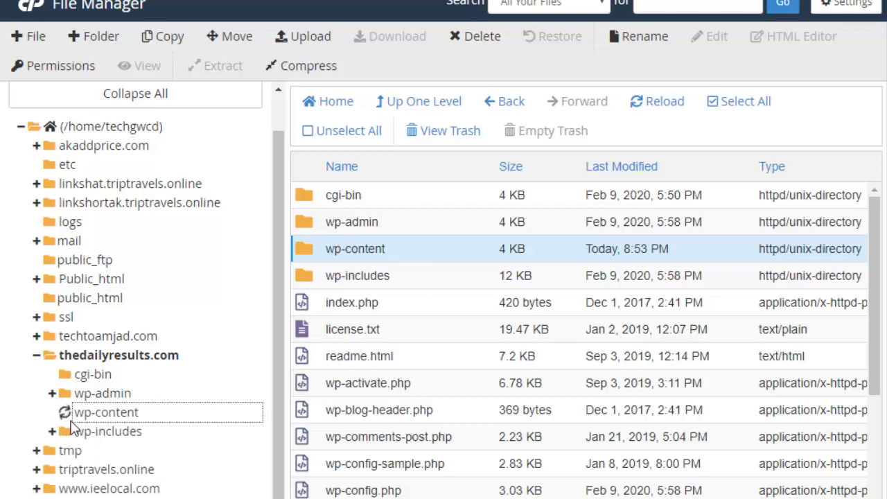
scroll(110, 407, "down", 2)
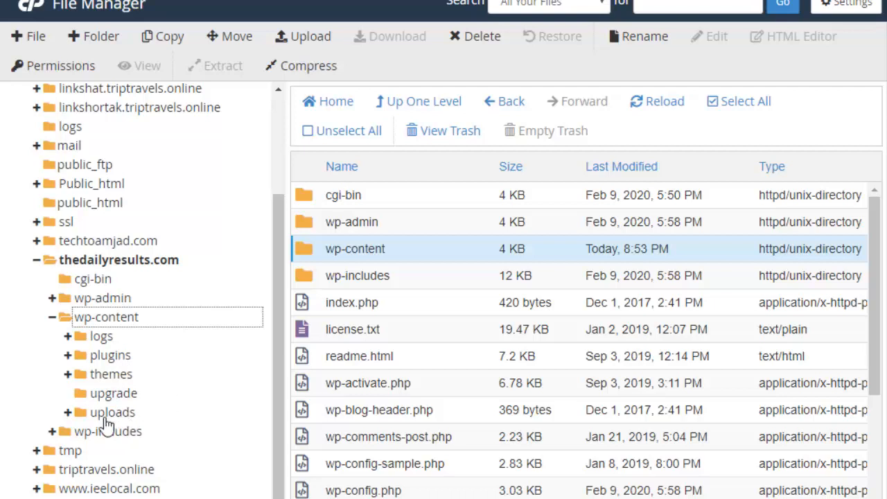
left_click(111, 374)
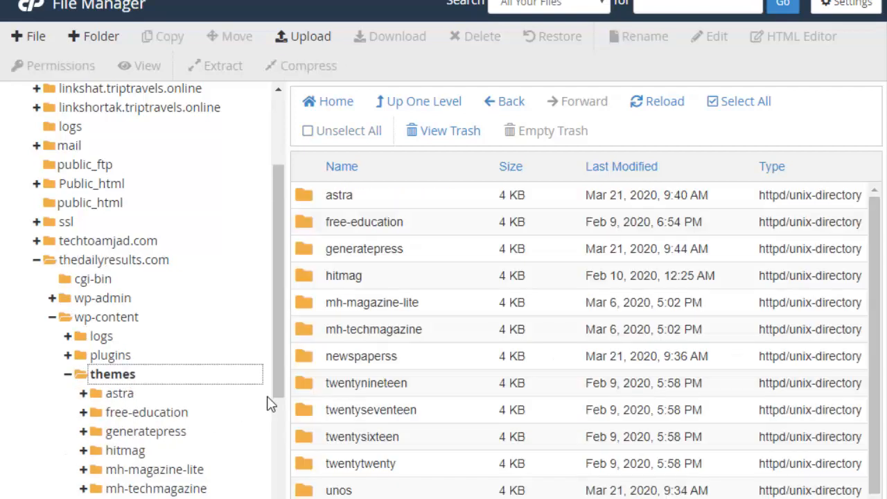
Switch to the WordPress themes page and highlight its Themes heading to compare with the server folders.
scroll(355, 492, "down", 1)
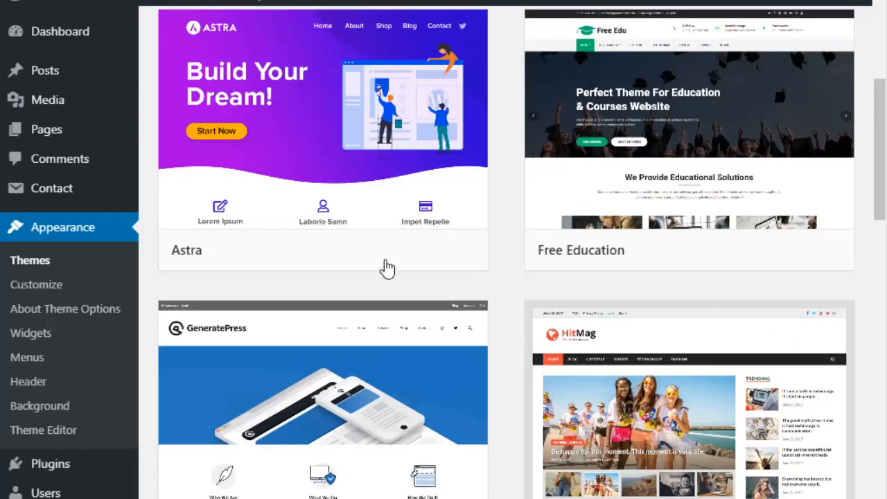
scroll(382, 268, "up", 5)
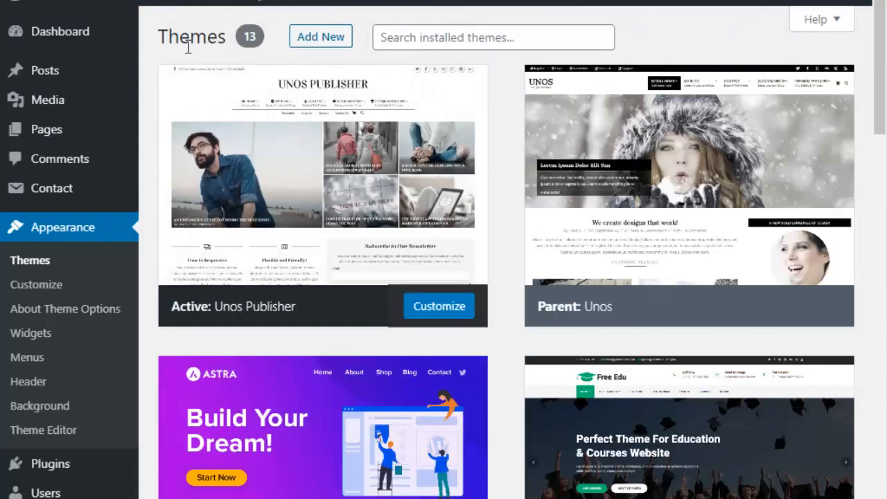
left_click_drag(234, 43, 158, 38)
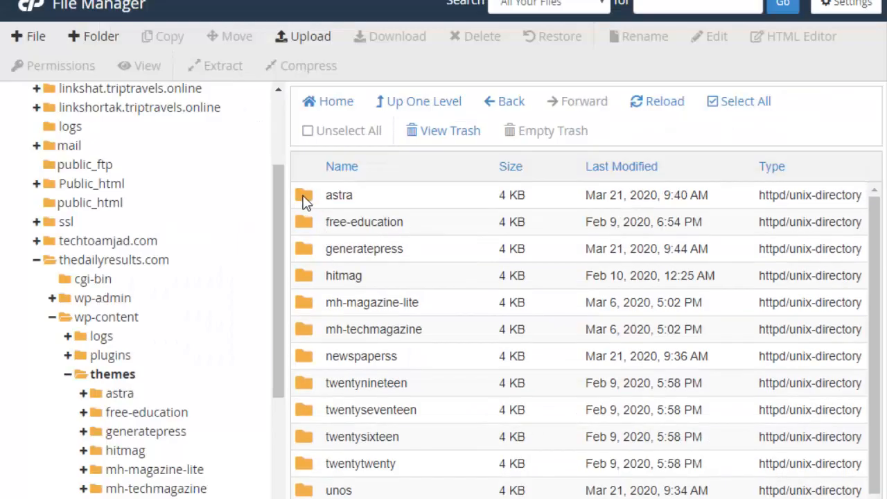
Return to File Manager and go through the theme folders one by one, from unos-publisher up to astra.
scroll(366, 416, "down", 1)
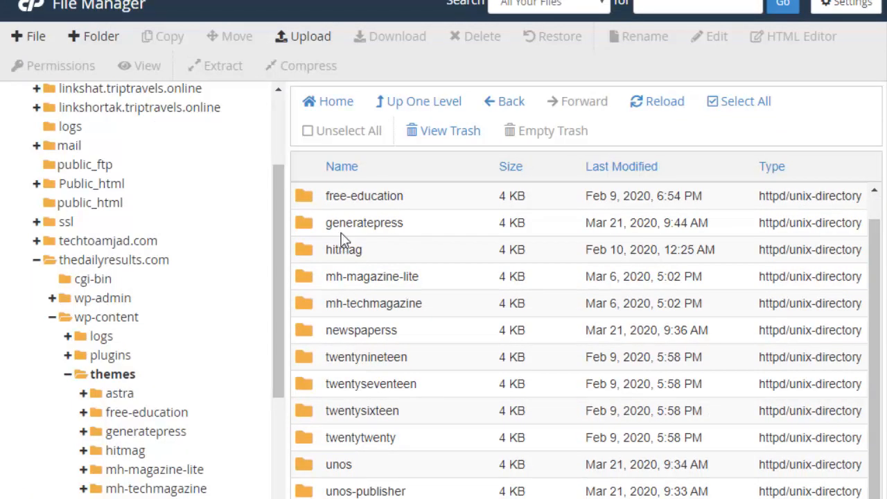
left_click(334, 489)
left_click(328, 463)
left_click(329, 435)
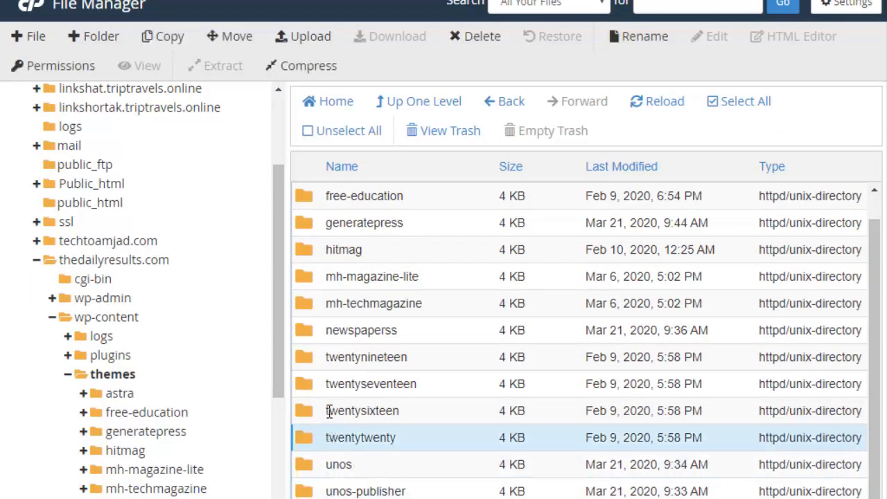
left_click(329, 410)
left_click(336, 384)
left_click(338, 358)
left_click(338, 331)
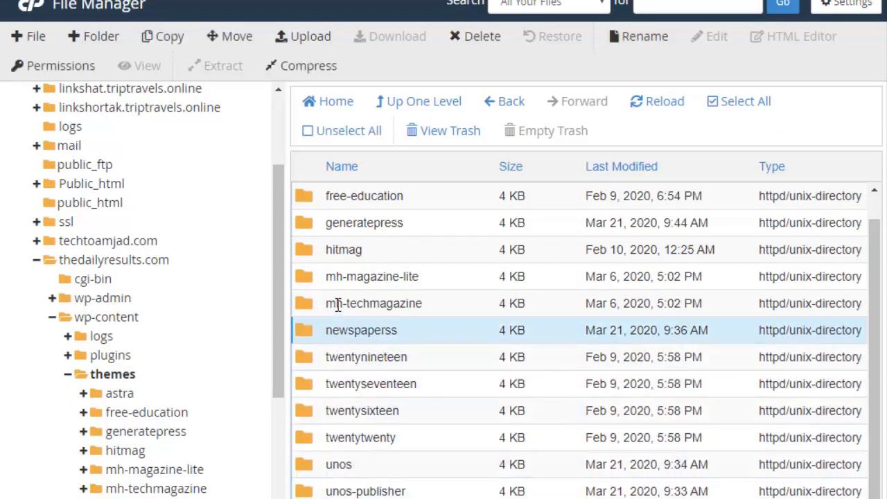
left_click(336, 303)
left_click(337, 276)
left_click(337, 248)
left_click(338, 222)
left_click(338, 195)
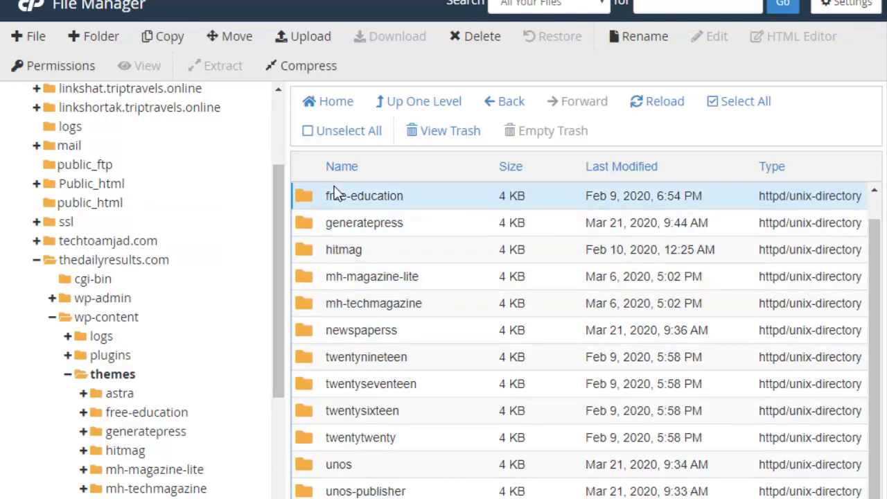
scroll(340, 217, "up", 1)
left_click(322, 197)
scroll(390, 329, "down", 1)
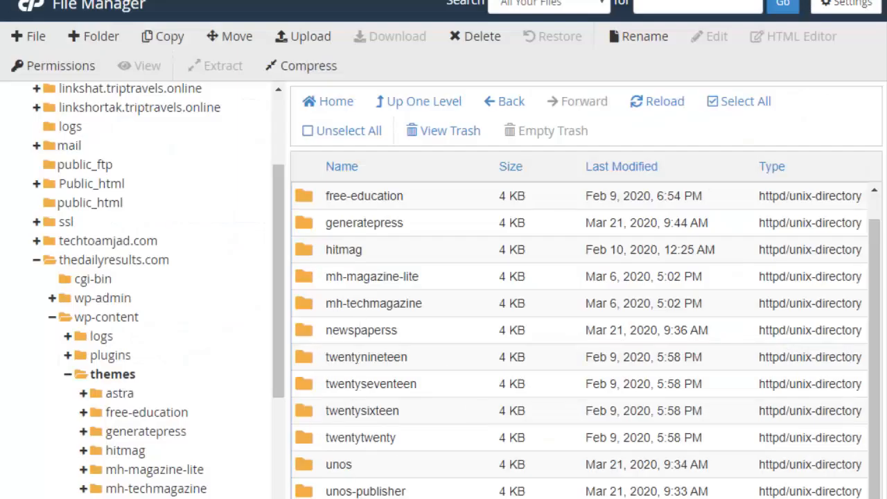
Select the free-education folder and check its matching Free Education theme on the WordPress themes page.
left_click(345, 196)
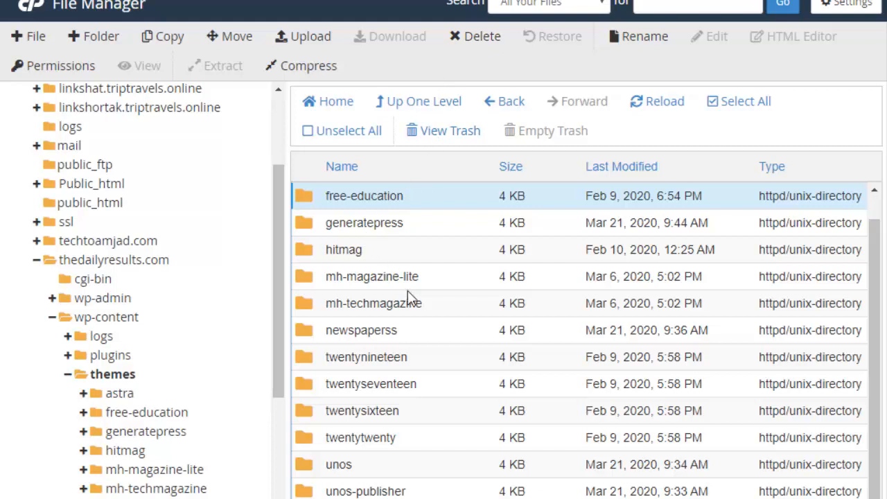
left_click(495, 496)
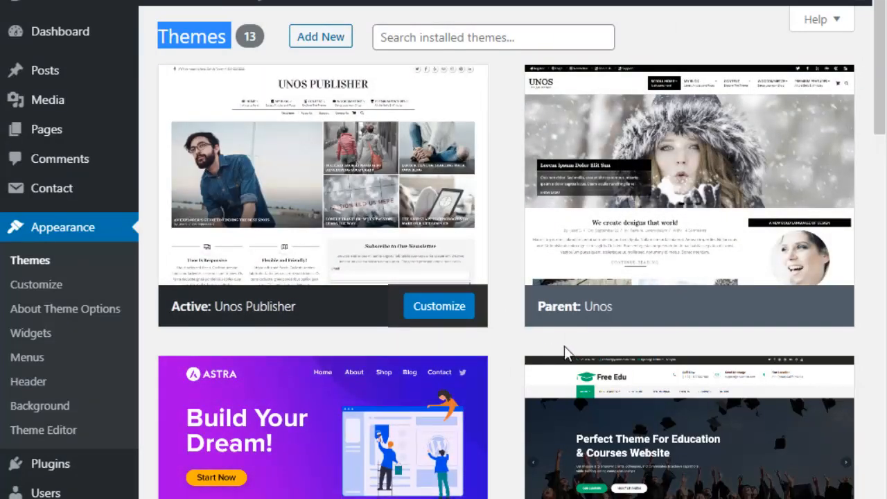
scroll(573, 346, "down", 2)
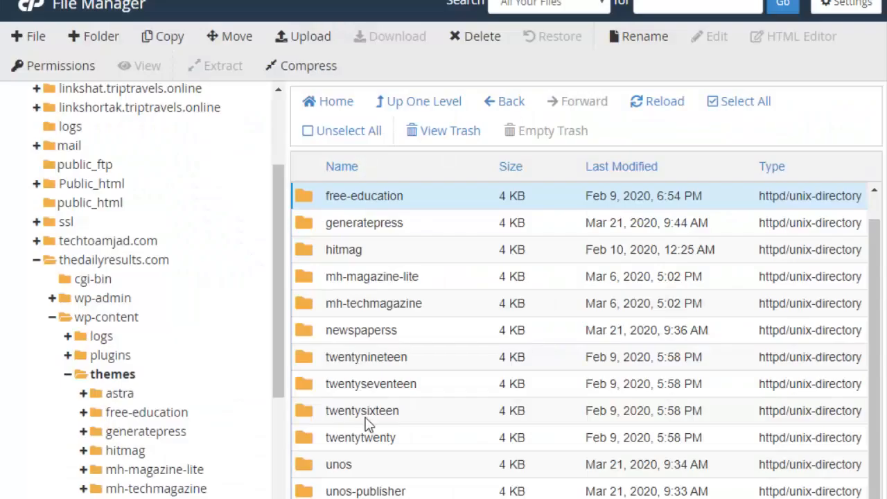
In File Manager, permanently delete the free-education theme folder, skipping the trash.
scroll(405, 255, "up", 1)
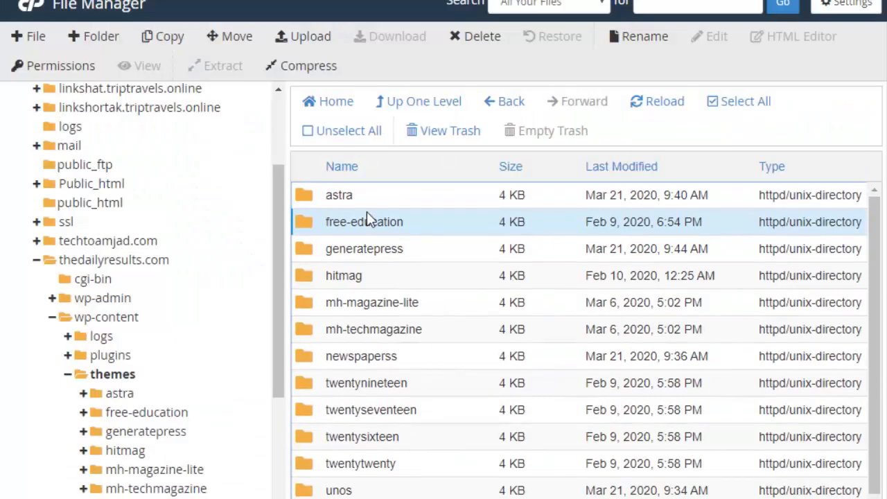
left_click(351, 194)
left_click(383, 219)
left_click(475, 36)
left_click(264, 269)
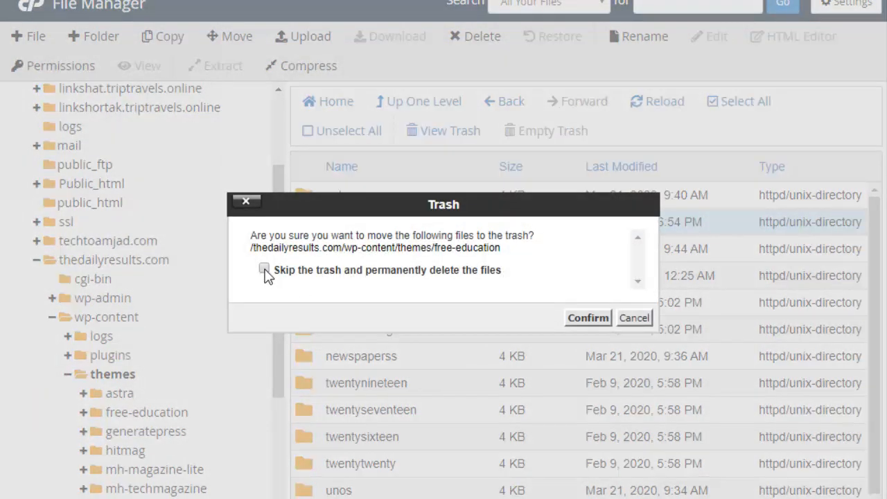
left_click(587, 318)
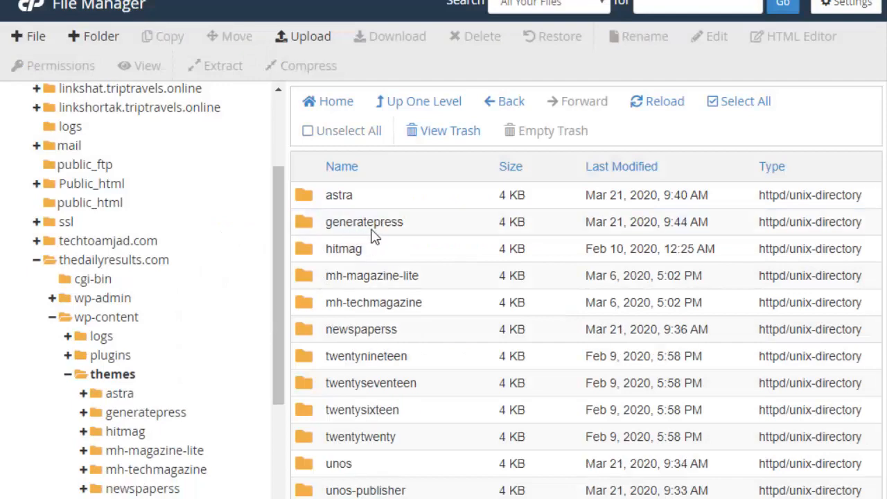
Permanently delete the generatepress theme folder, skipping the trash.
left_click(386, 229)
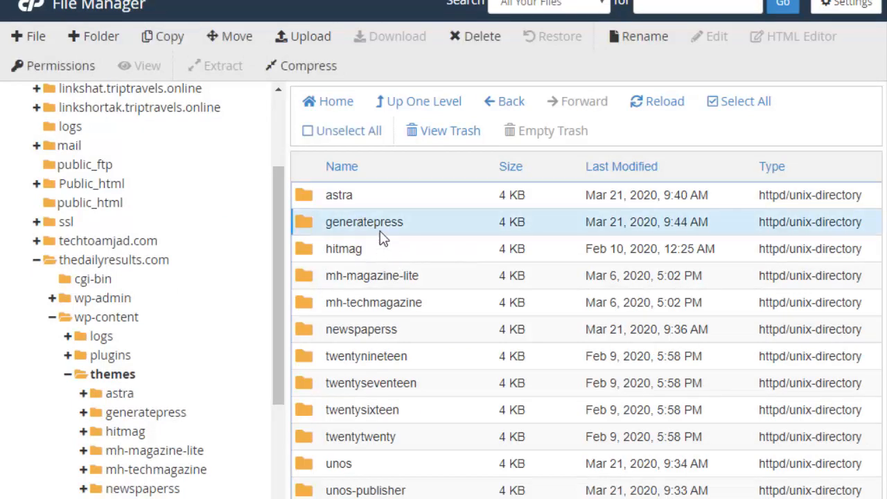
left_click(471, 39)
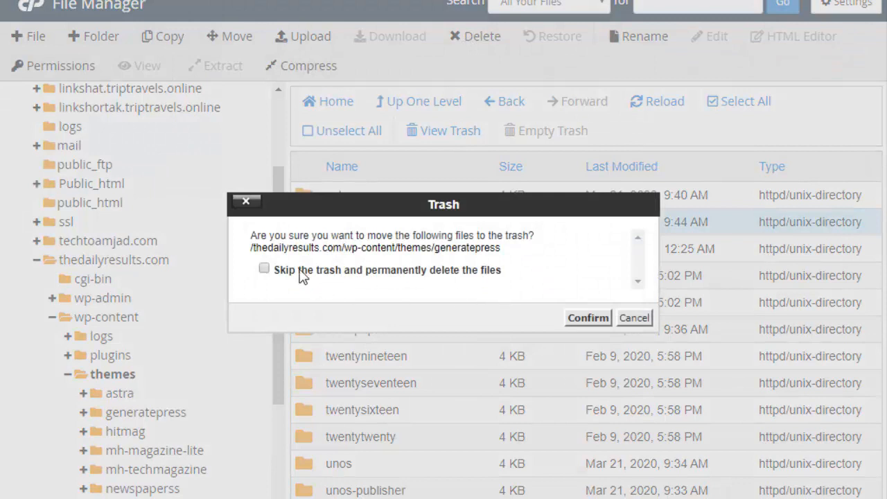
left_click(303, 274)
left_click(574, 317)
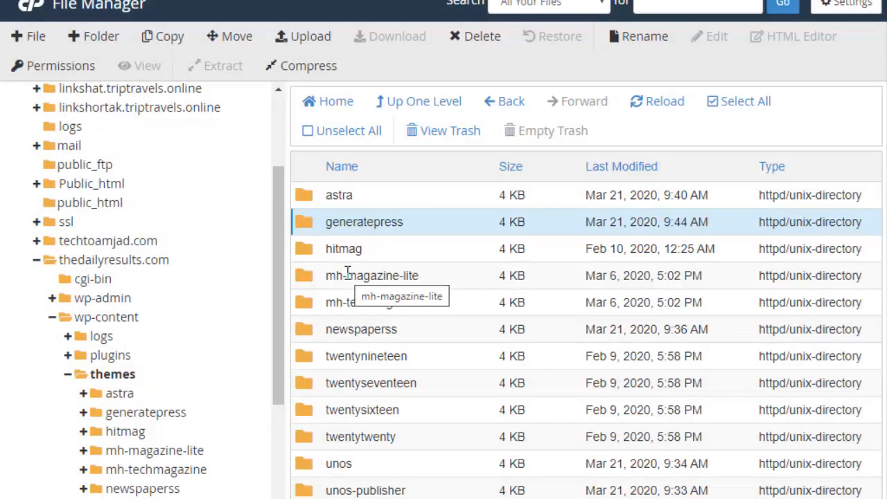
Permanently delete the hitmag theme folder, skipping the trash.
left_click(345, 221)
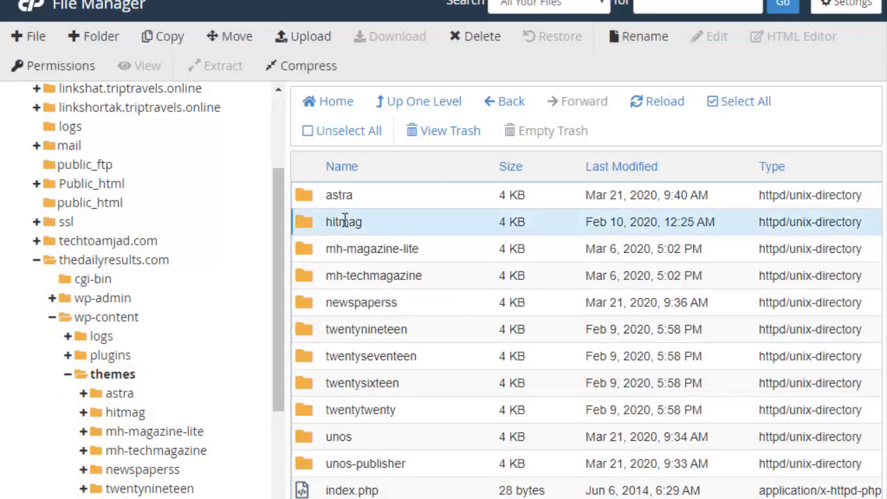
left_click(475, 36)
left_click(264, 269)
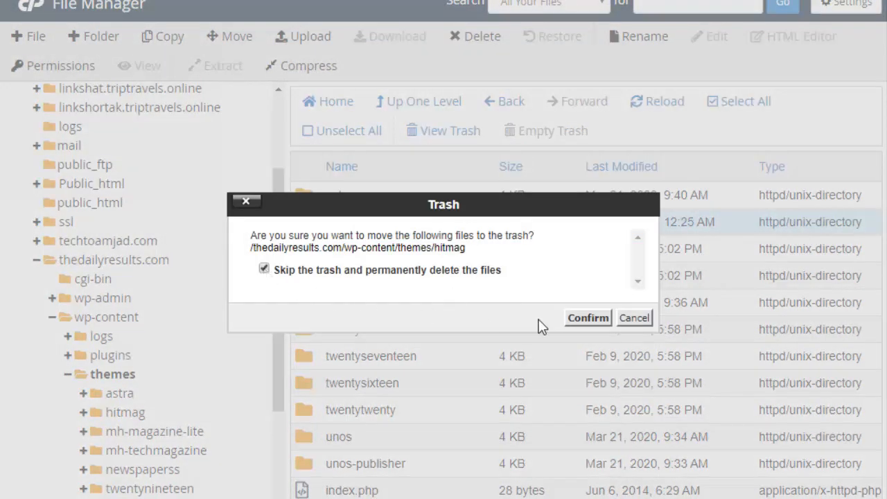
left_click(588, 317)
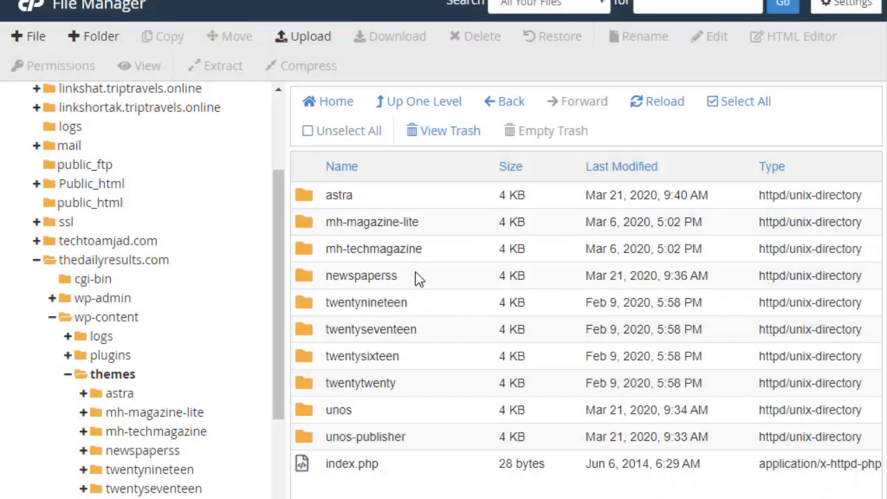
Move the mh-magazine-lite theme folder to the trash, leaving the permanent delete option off.
left_click(359, 442)
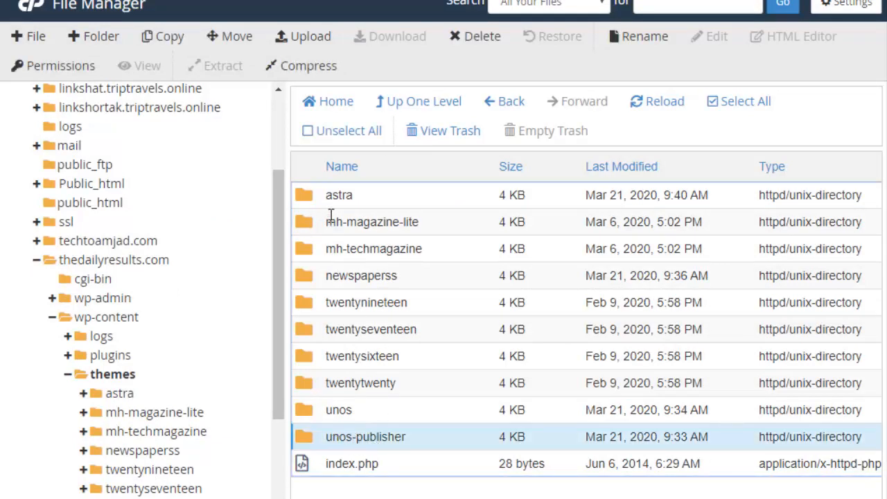
left_click(329, 198)
left_click(342, 222)
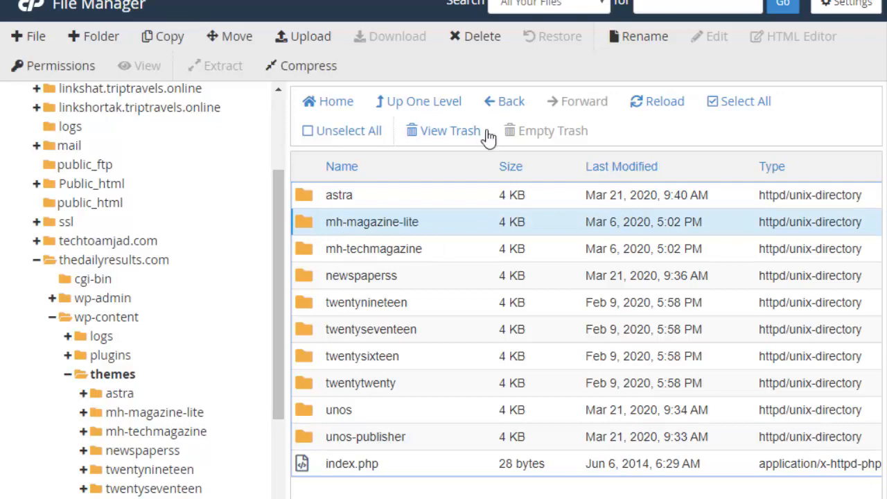
left_click(477, 36)
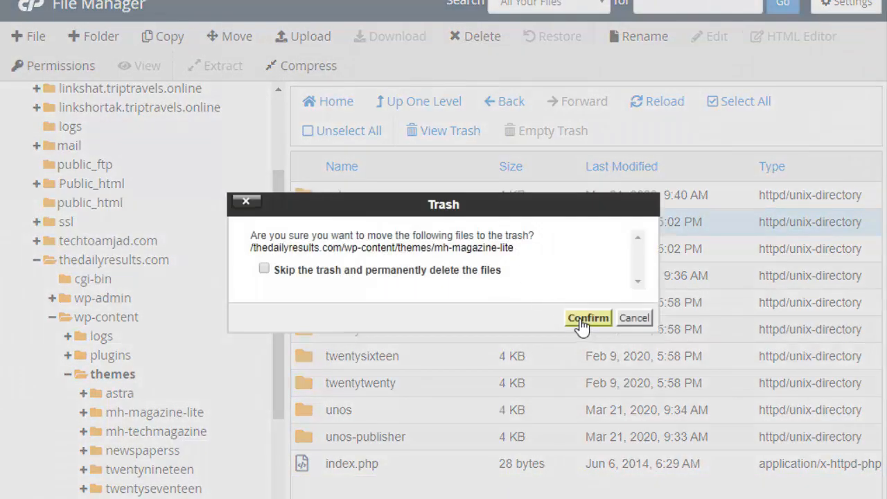
left_click(585, 317)
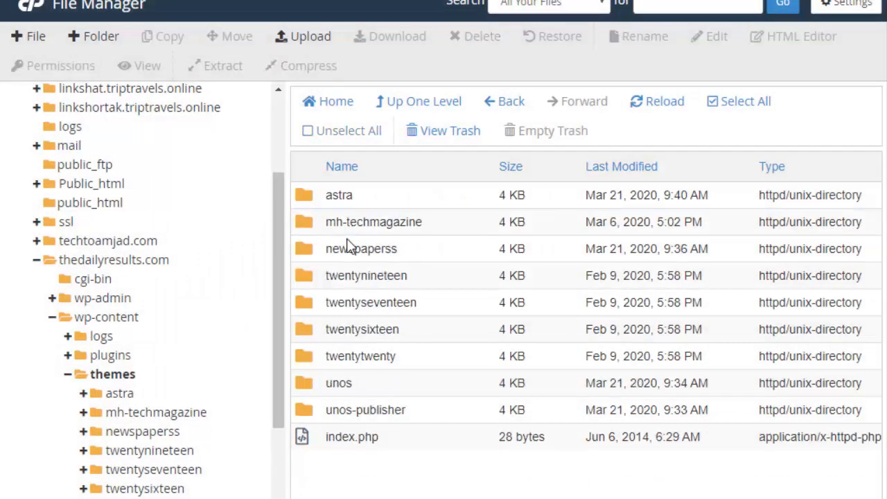
Delete the mh-techmagazine folder from the site's themes directory.
left_click(350, 221)
left_click(466, 36)
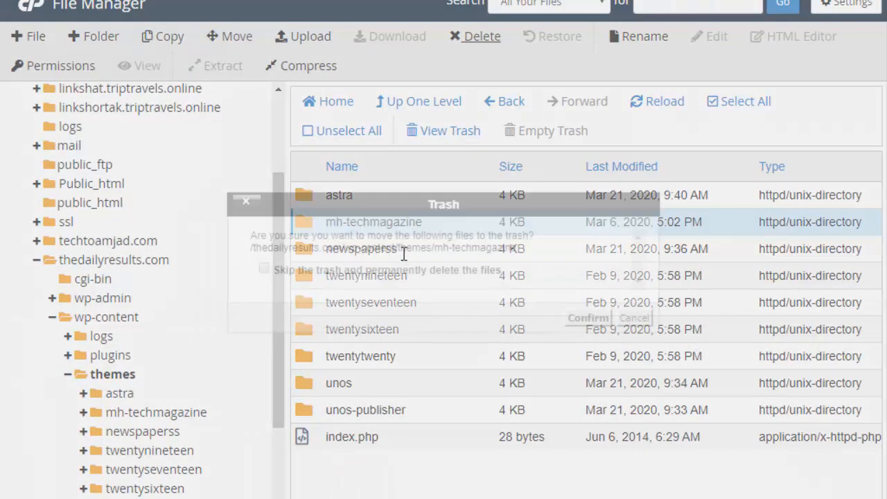
left_click(281, 270)
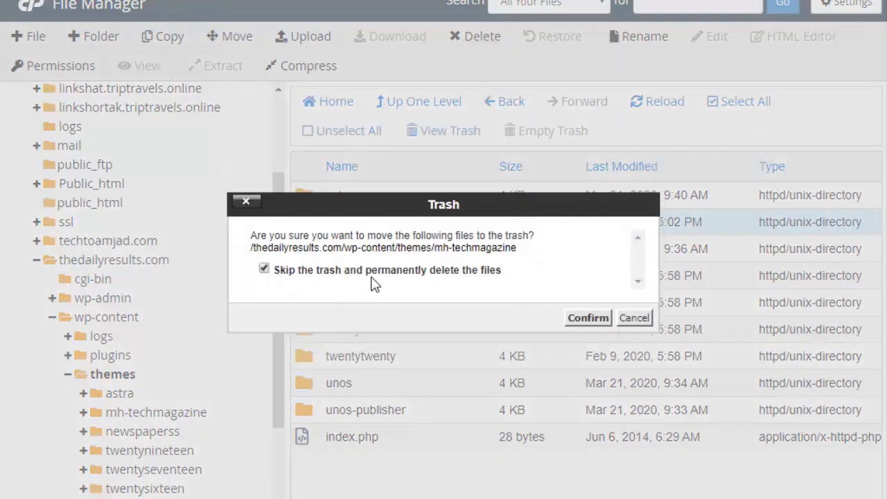
left_click(264, 268)
left_click(594, 321)
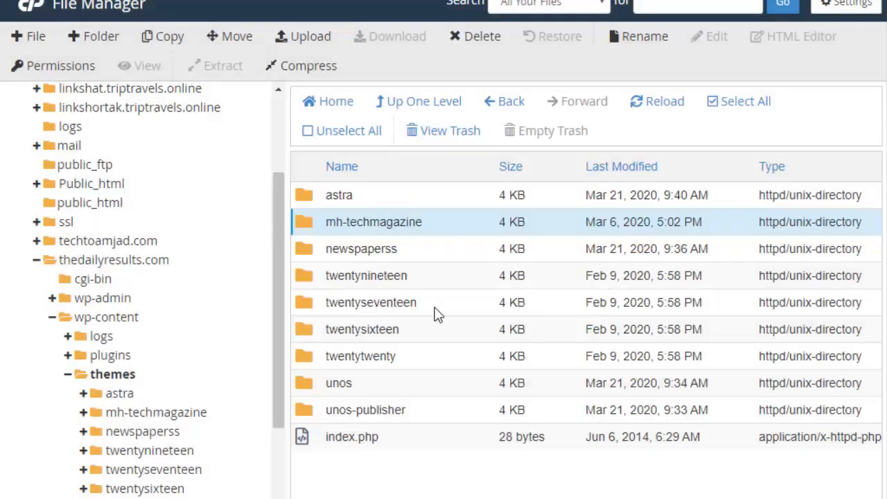
Permanently delete the newspaperss theme folder, skipping the trash.
left_click(336, 223)
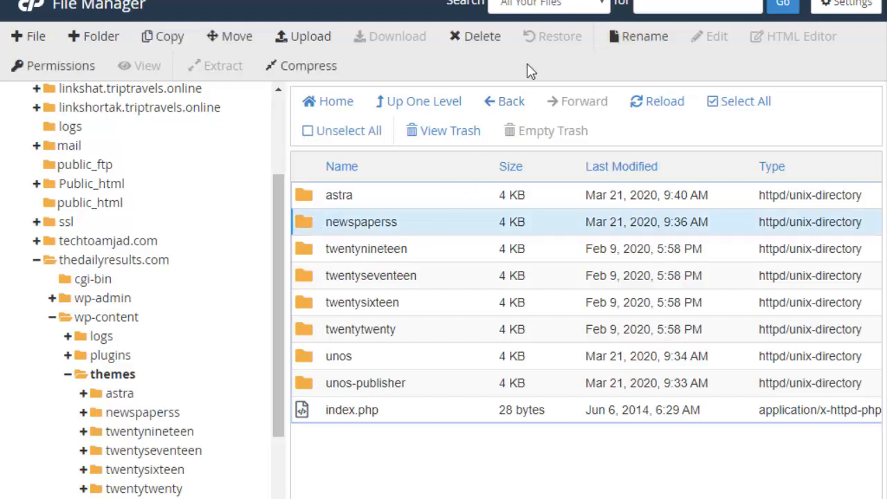
left_click(493, 38)
left_click(263, 269)
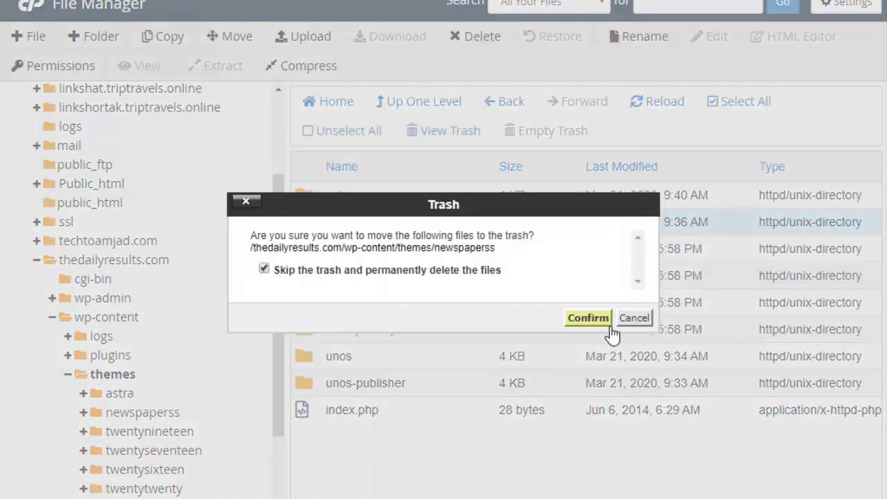
left_click(588, 318)
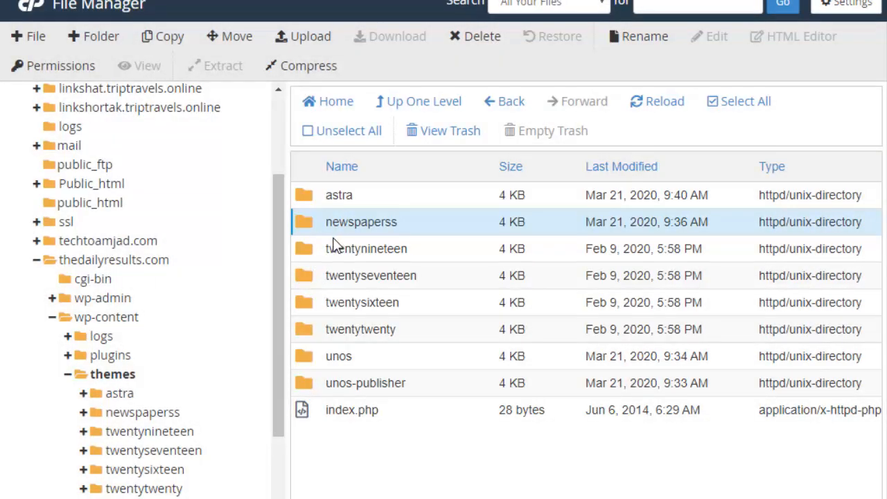
Move the twentynineteen theme folder to the trash.
left_click(320, 224)
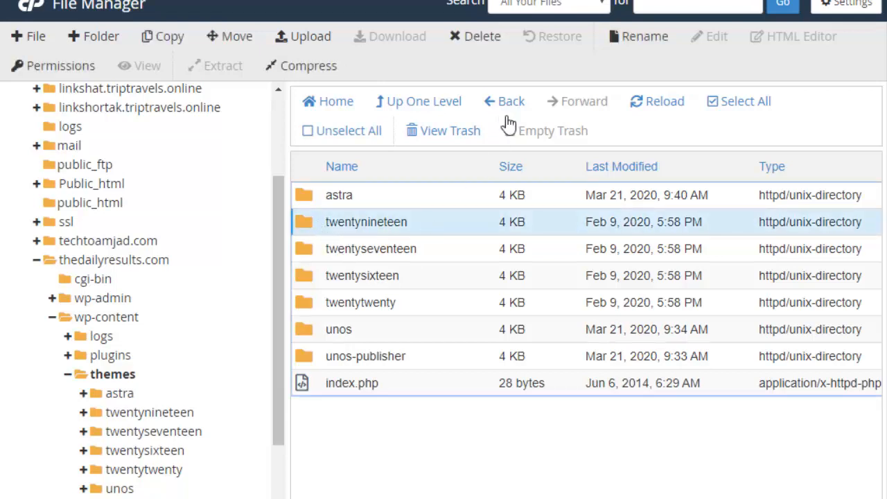
left_click(477, 38)
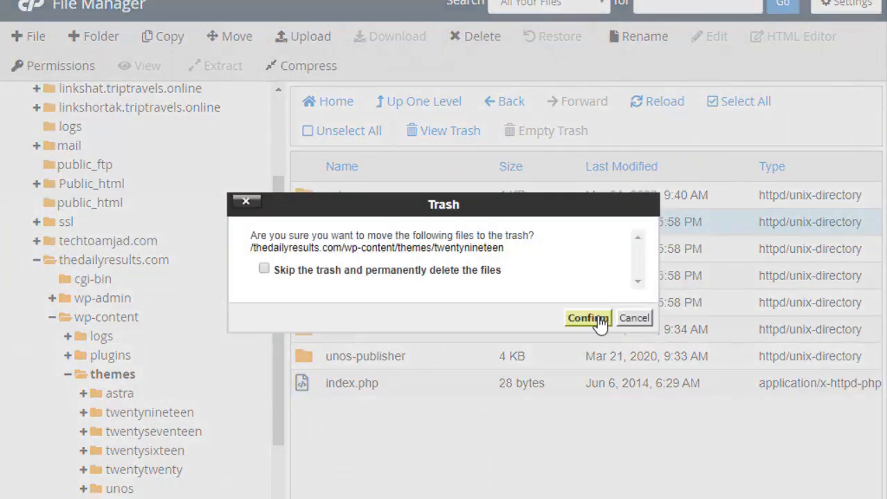
left_click(597, 320)
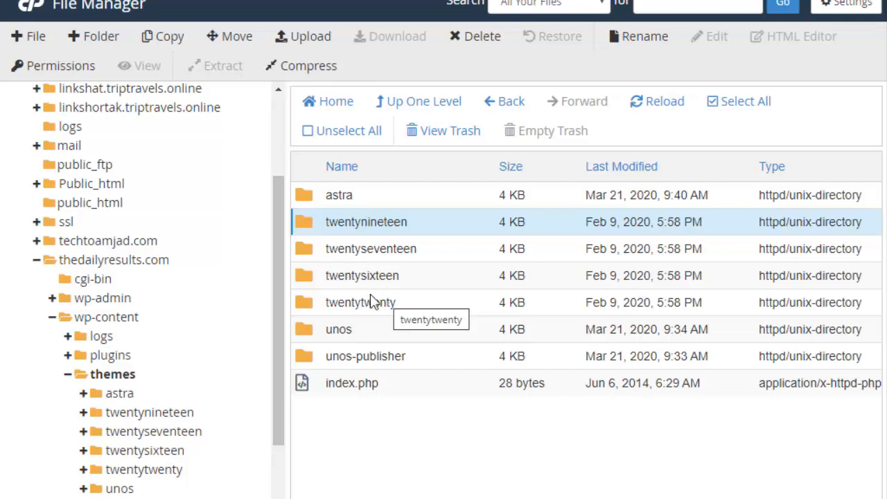
Move the twentysixteen and twentytwenty theme folders to the trash, one after the other.
left_click(349, 248)
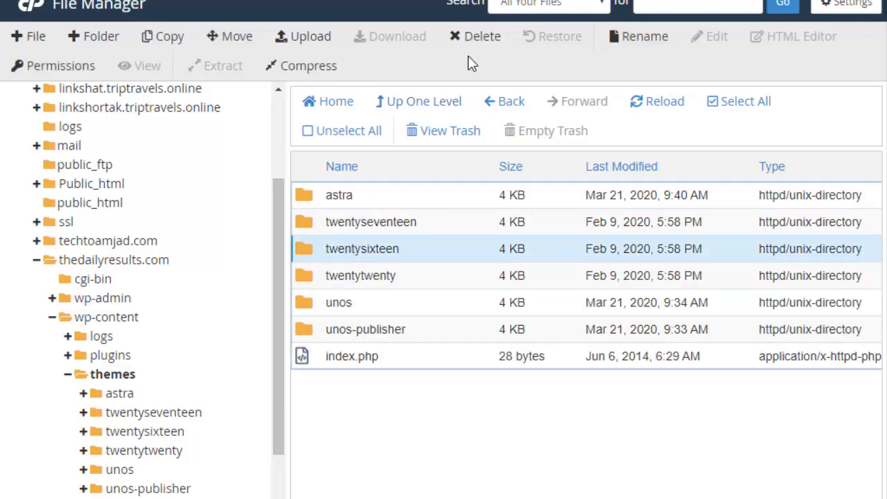
left_click(473, 38)
left_click(587, 320)
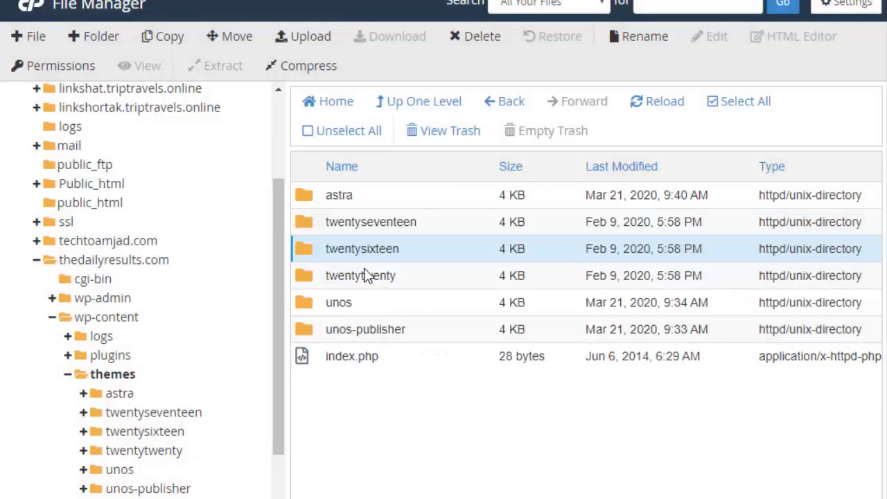
left_click(478, 37)
left_click(576, 320)
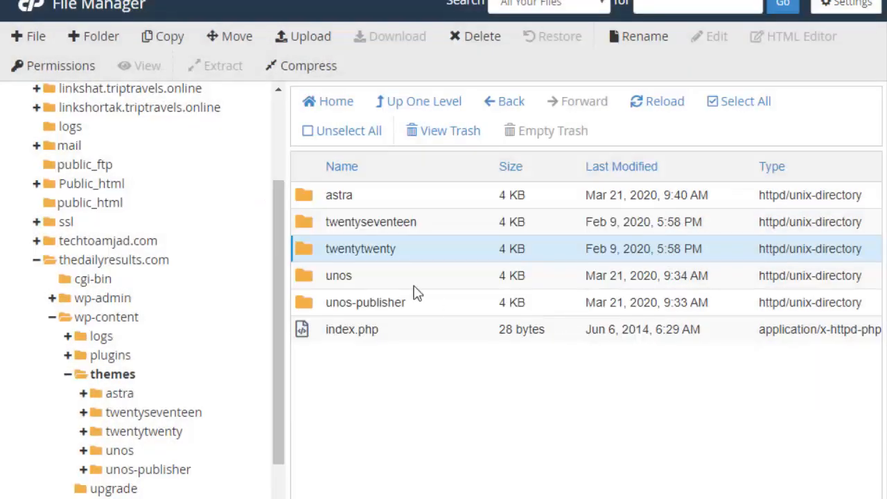
Move the twentyseventeen theme folder to the trash.
left_click(358, 222)
left_click(471, 36)
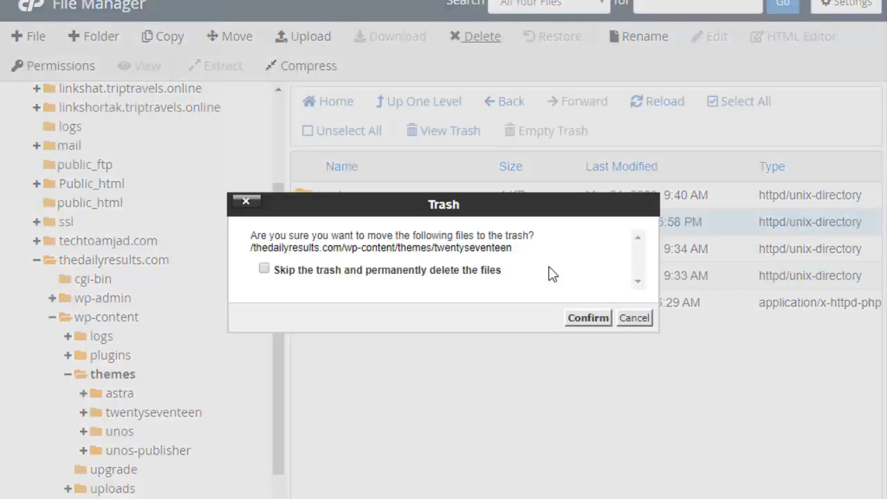
left_click(577, 319)
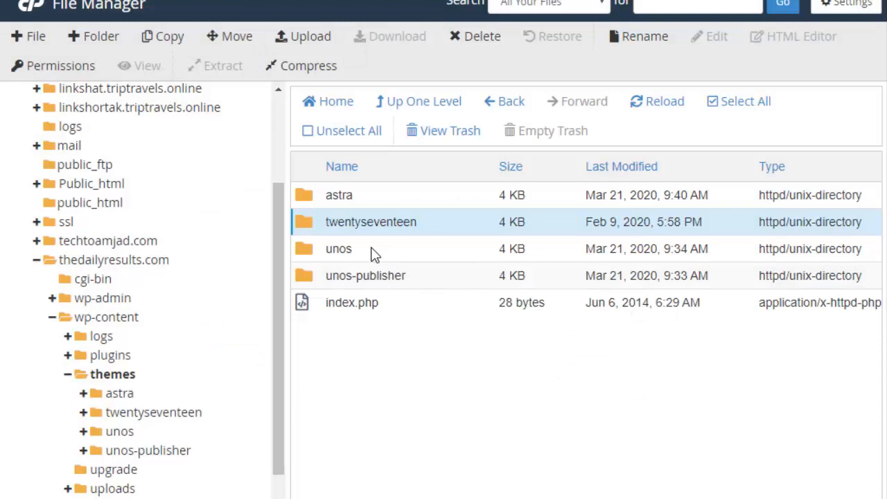
Move the unos theme folder to the trash.
left_click(340, 221)
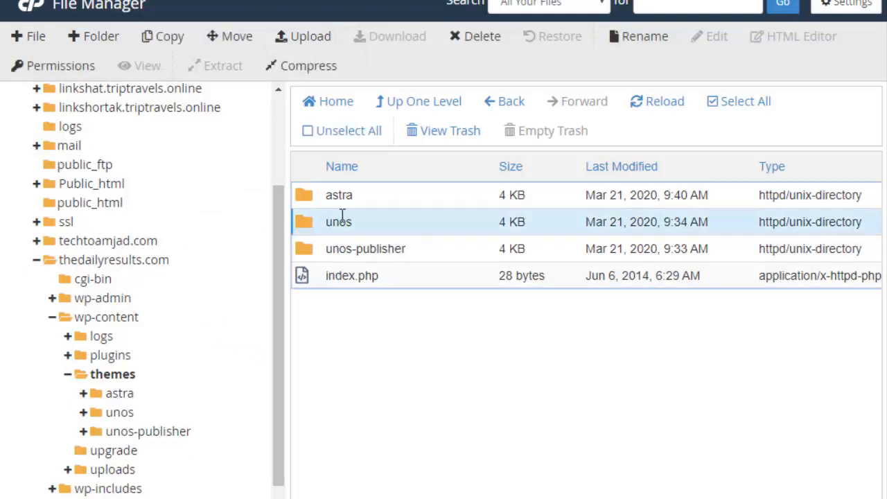
left_click(486, 43)
left_click(588, 317)
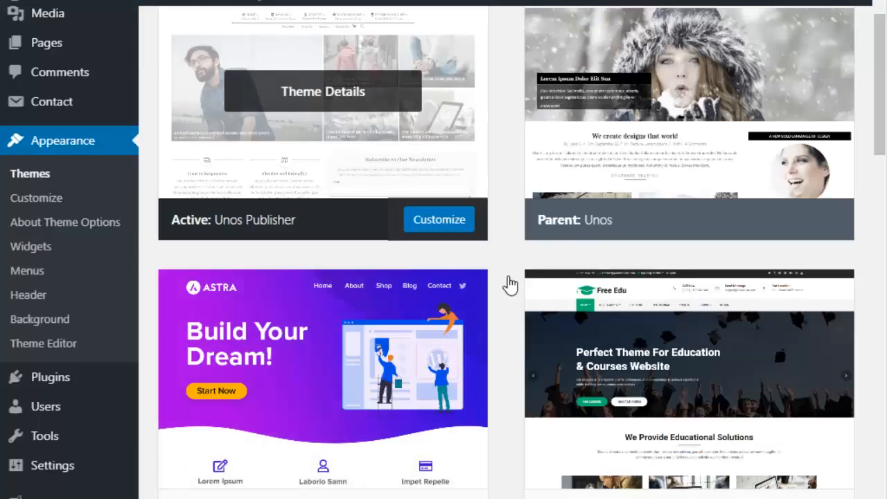
Look over the WordPress themes page and the site's admin dashboard.
scroll(507, 284, "down", 9)
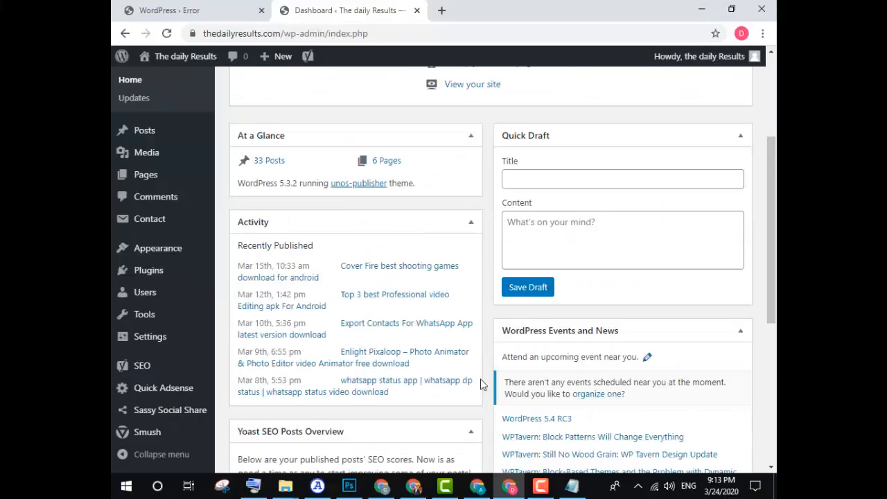
scroll(483, 385, "down", 4)
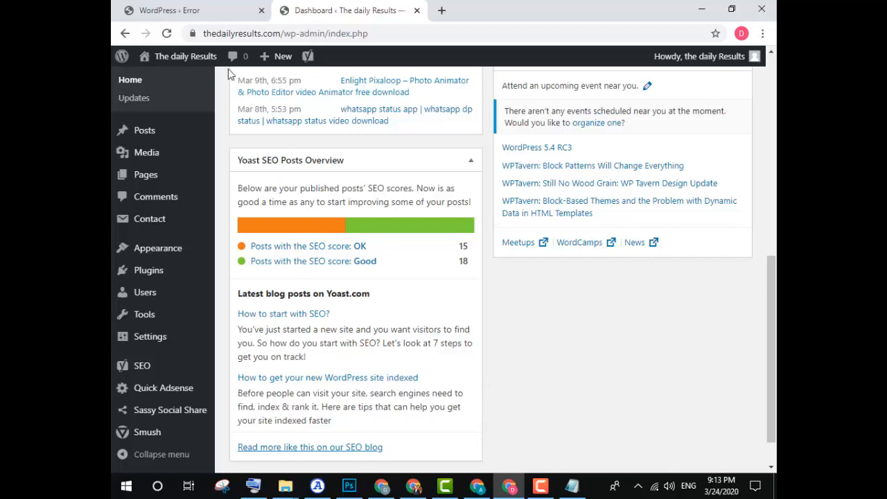
Switch to the WordPress error page and highlight its critical error message for review.
left_click(194, 9)
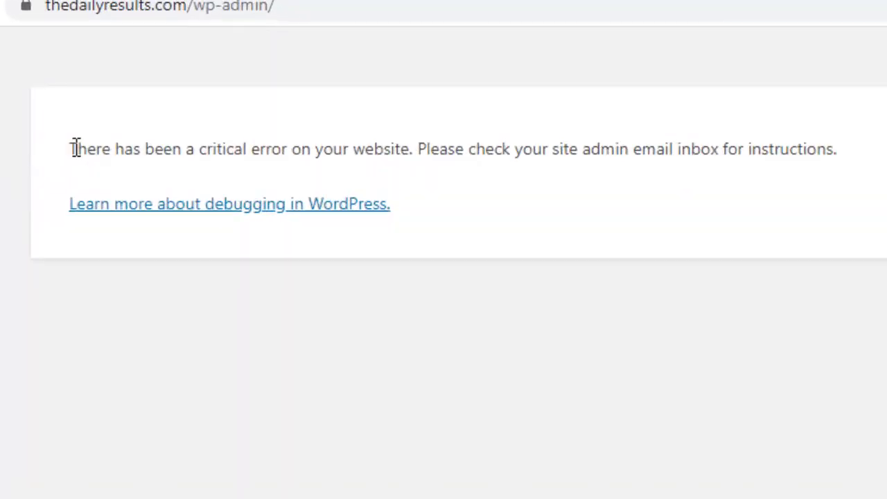
left_click_drag(76, 149, 877, 154)
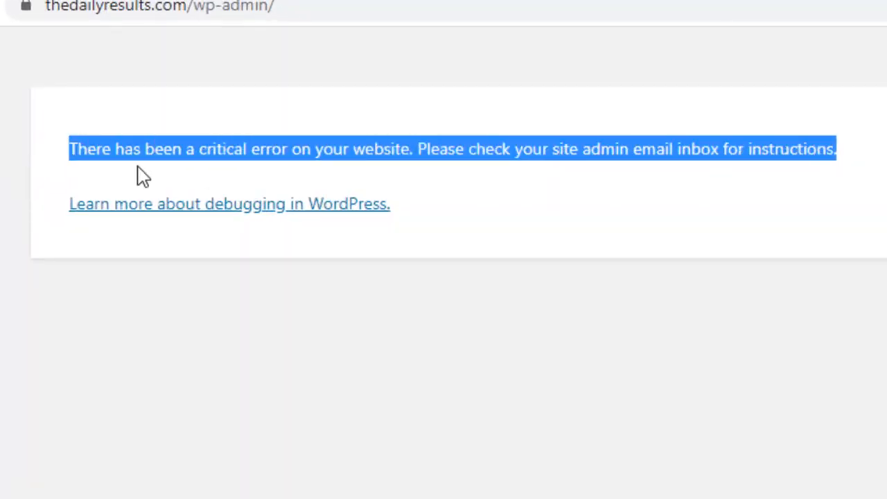
left_click(291, 148)
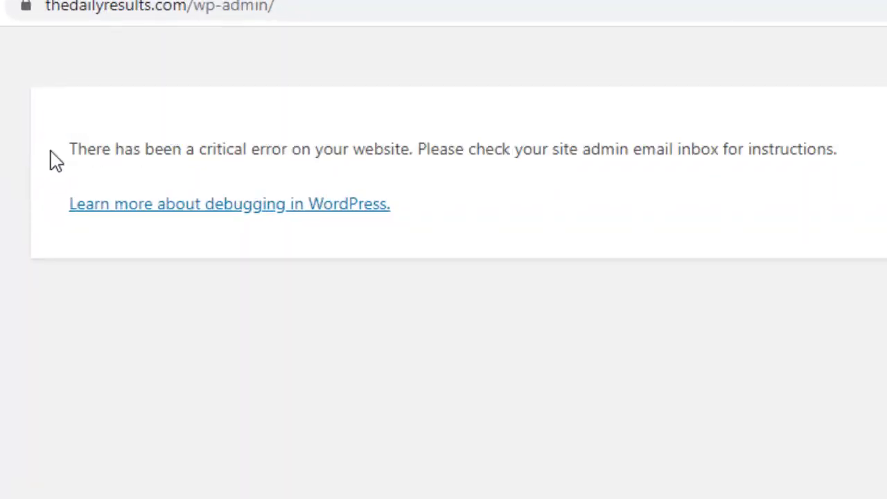
left_click_drag(66, 154, 876, 137)
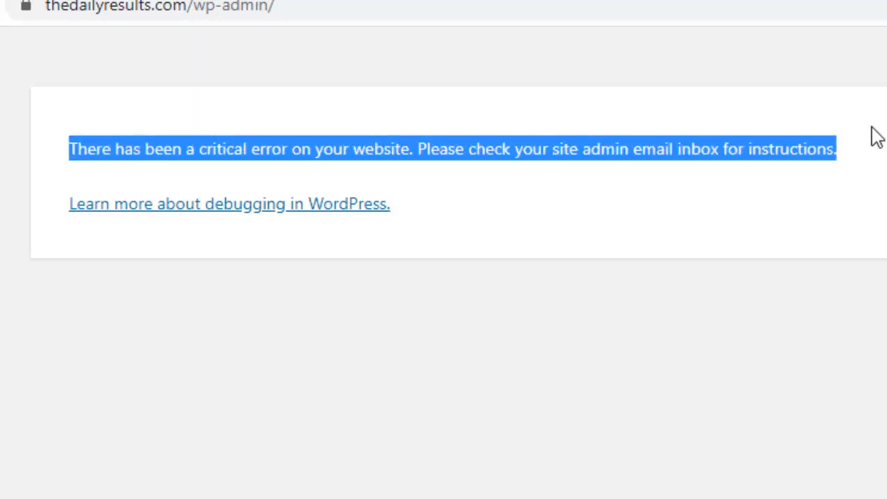